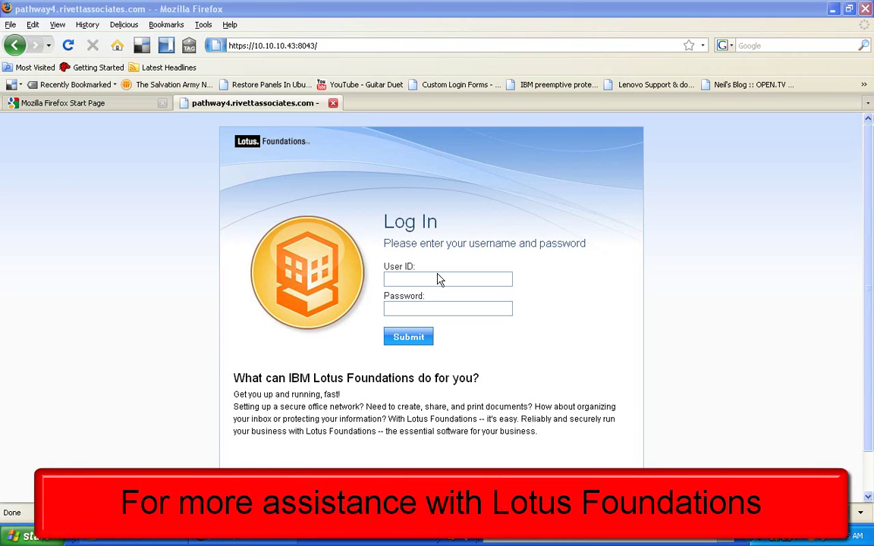
# Log in with the administrator user ID and its password, correcting a mistyped password before submitting
pyautogui.click(439, 278)
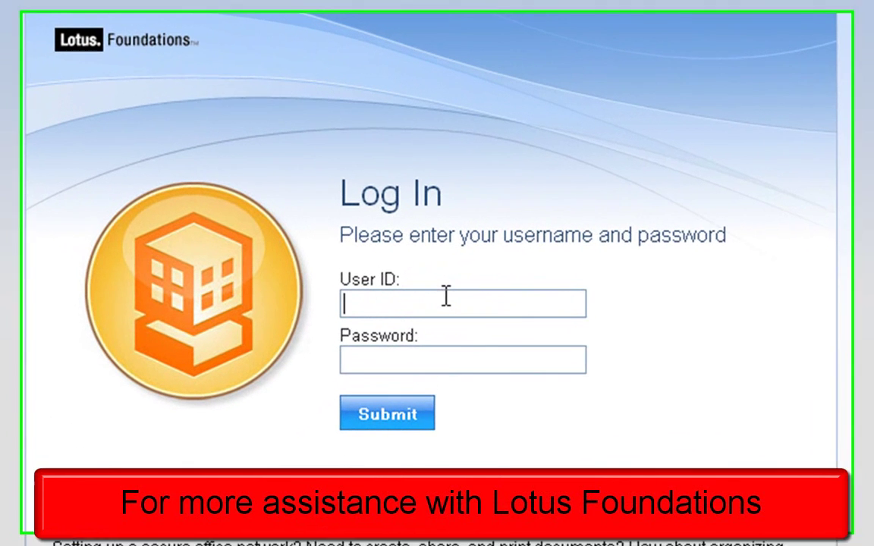
pyautogui.write('root')
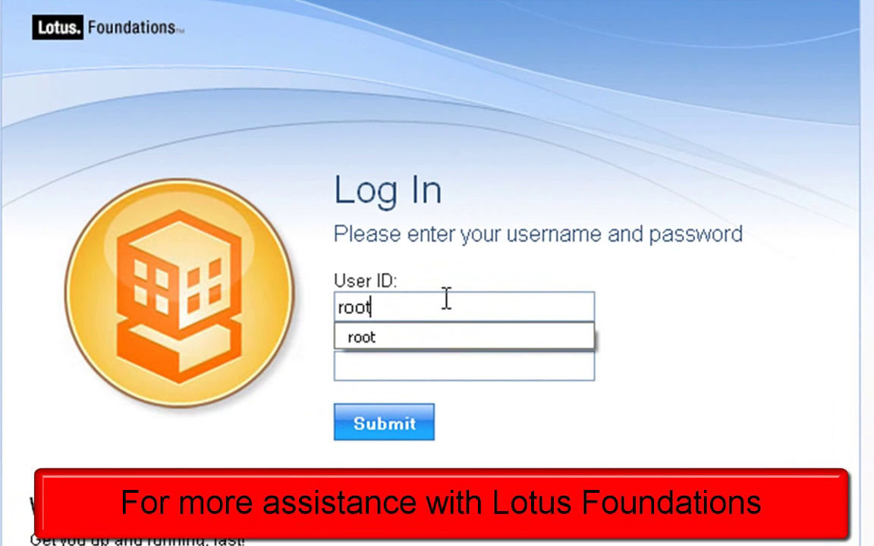
pyautogui.press('Tab')
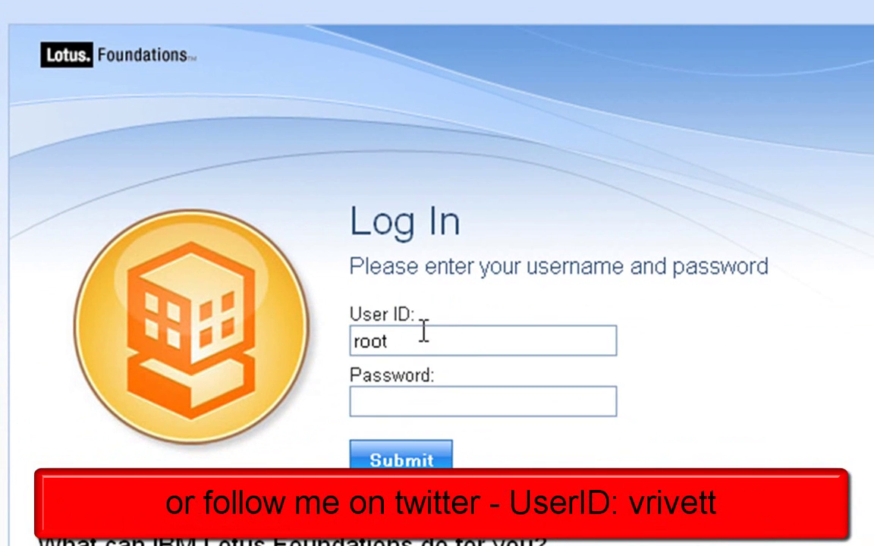
pyautogui.press('Tab')
pyautogui.write('•••••••')
pyautogui.press('BackSpace')
pyautogui.press('BackSpace')
pyautogui.press('BackSpace')
pyautogui.press('BackSpace')
pyautogui.press('BackSpace')
pyautogui.press('BackSpace')
pyautogui.press('BackSpace')
pyautogui.write('••••••••')
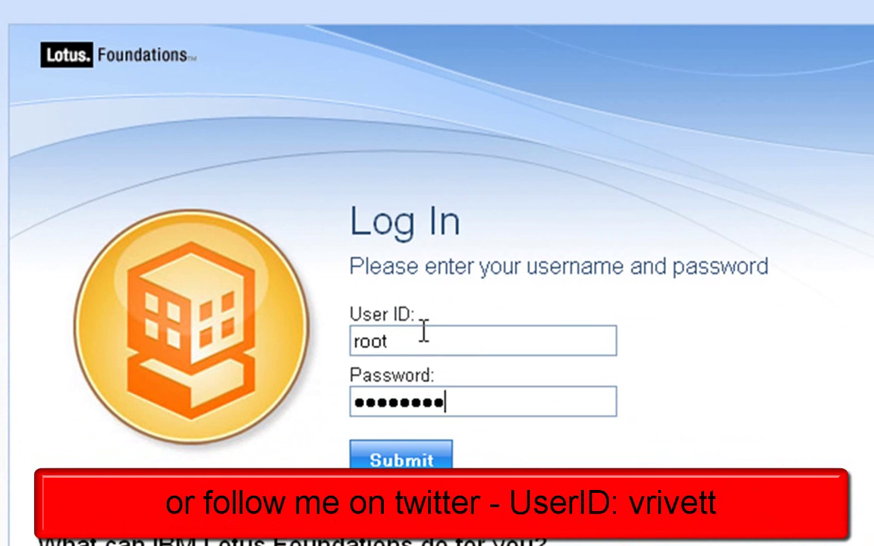
pyautogui.click(410, 456)
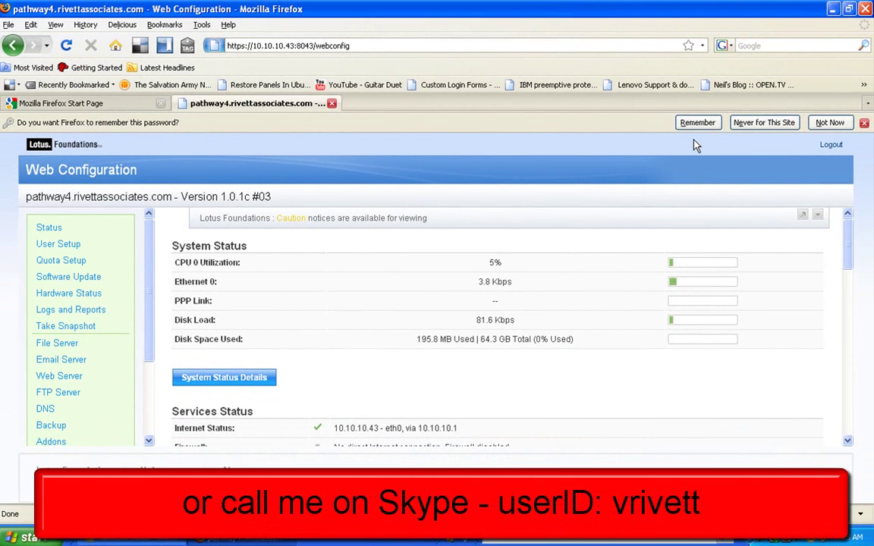
# Let Firefox remember the administrator login password
pyautogui.click(692, 126)
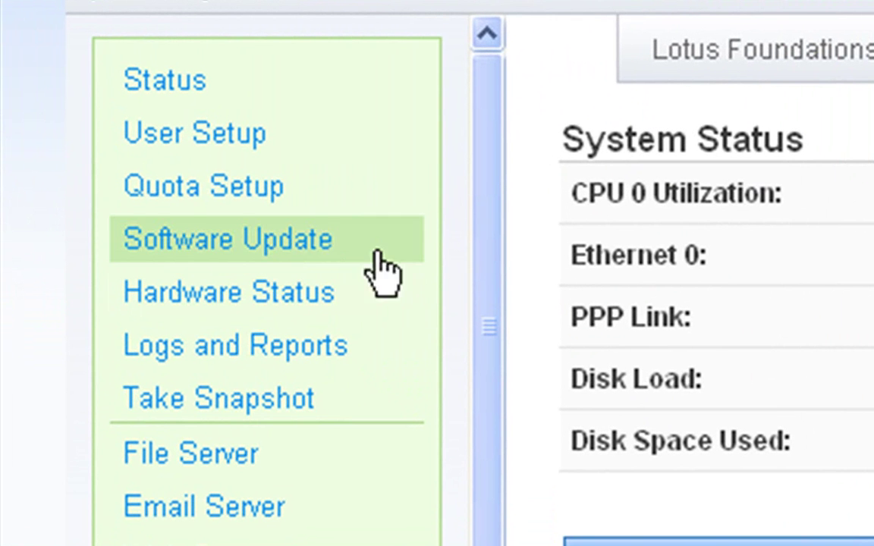
# Open User Setup and review the seven teams, the root administrator and the empty user list
pyautogui.click(185, 145)
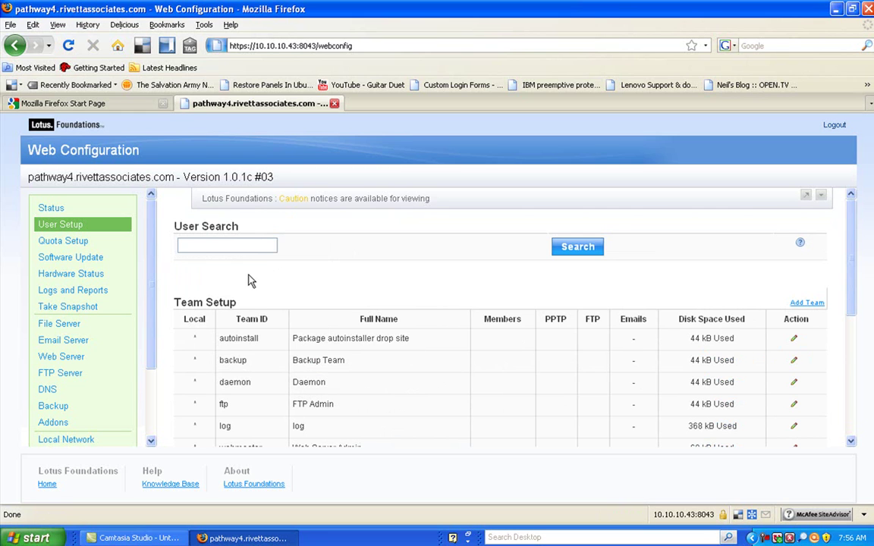
pyautogui.click(218, 245)
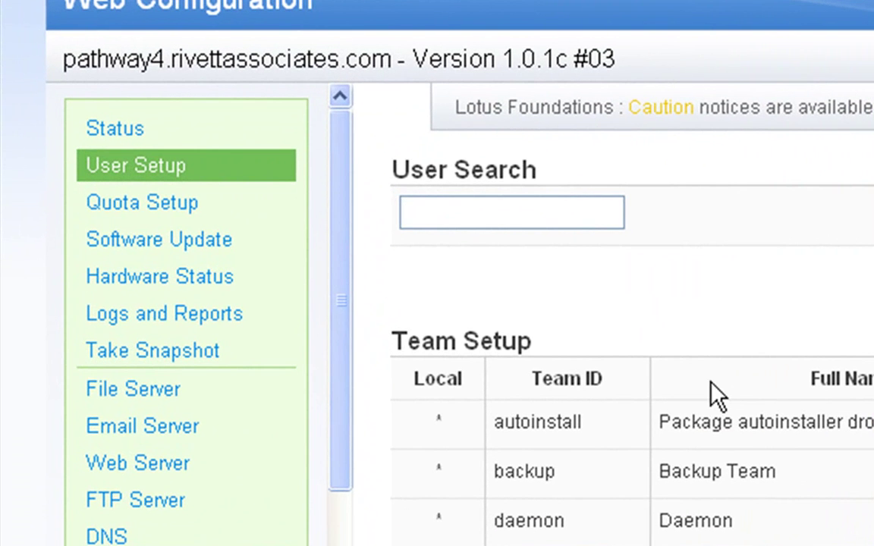
pyautogui.scroll(-3, 784, 404)
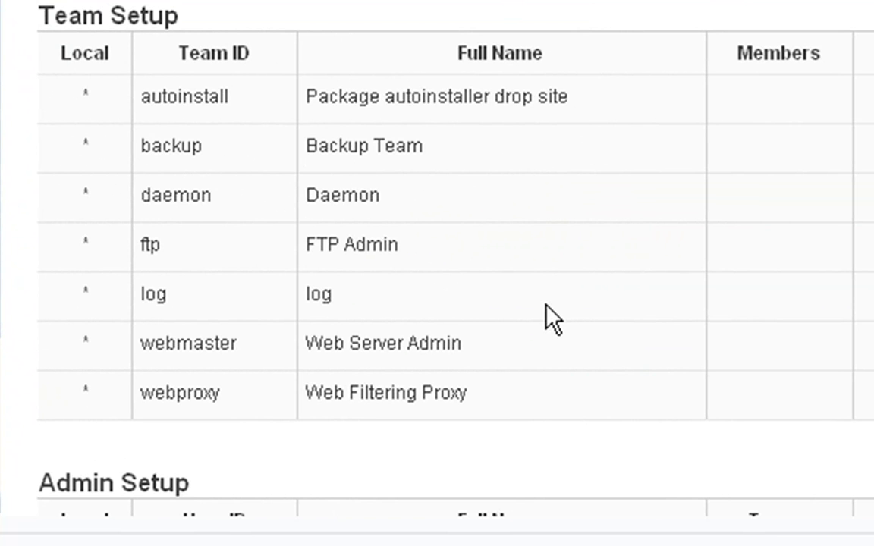
pyautogui.scroll(-5, 546, 306)
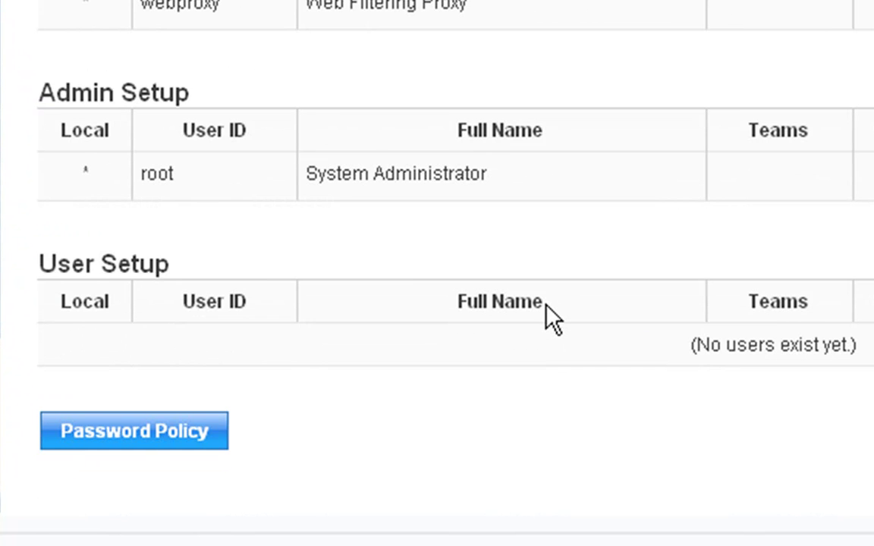
pyautogui.scroll(5, 552, 317)
pyautogui.scroll(-5, 552, 317)
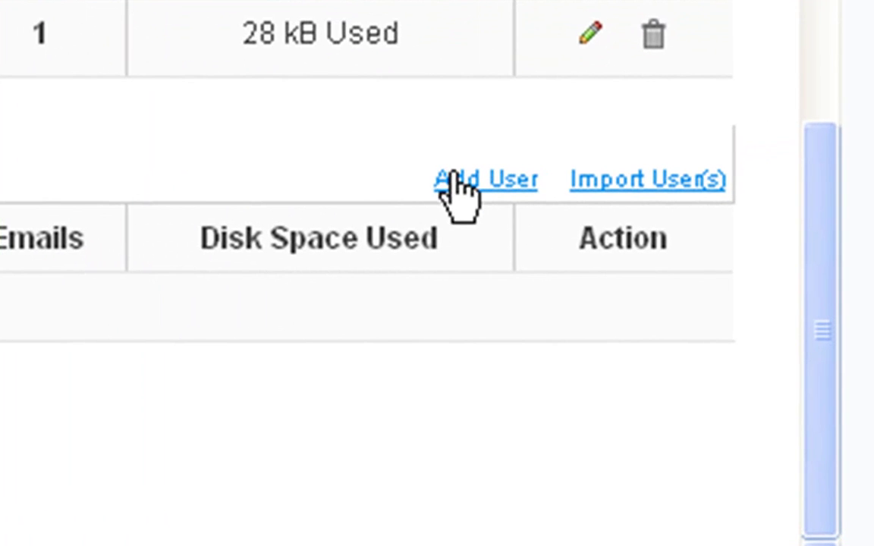
# Start a new user with Add User and enter the new user's ID
pyautogui.click(455, 181)
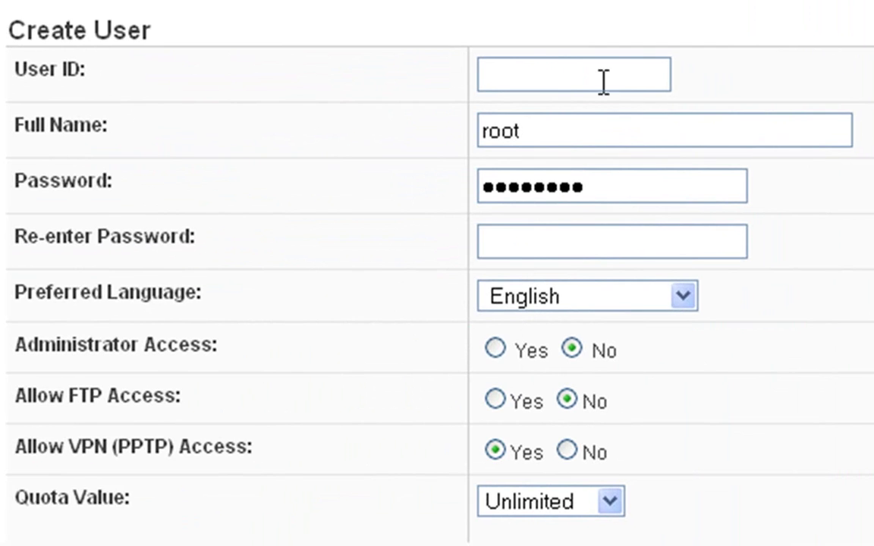
pyautogui.click(586, 72)
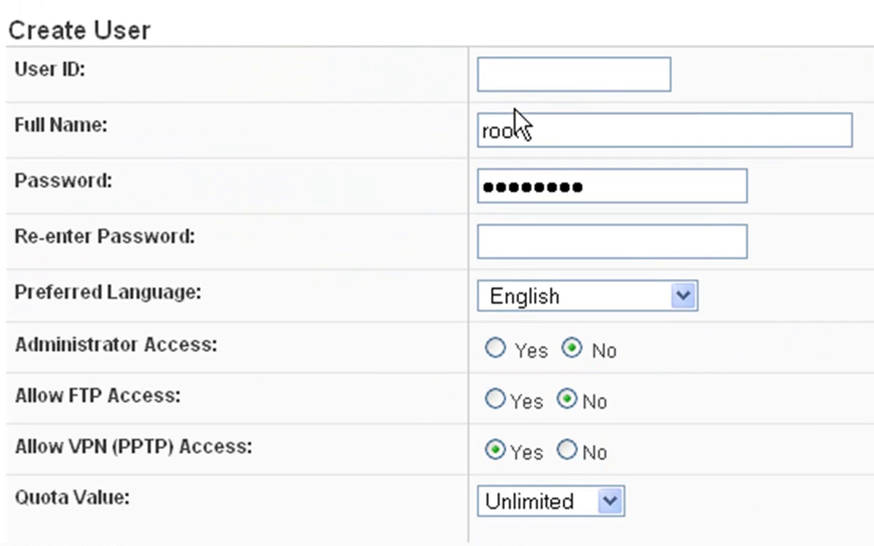
pyautogui.write('t')
pyautogui.click(513, 87)
pyautogui.click(510, 79)
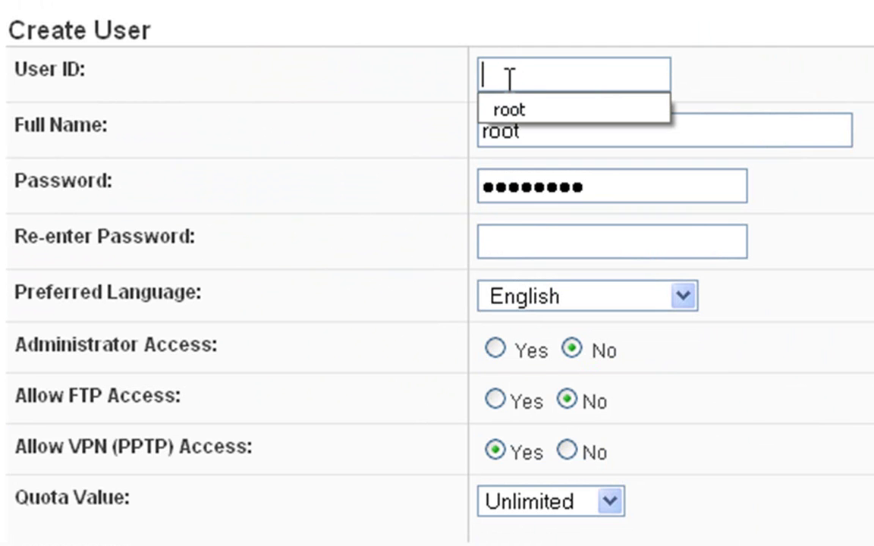
pyautogui.click(509, 79)
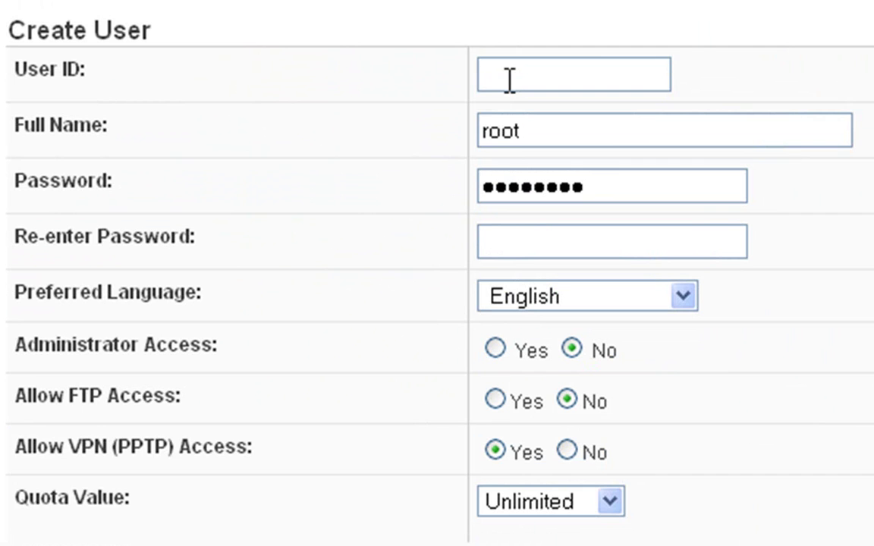
pyautogui.write('jbloggs')
# Enter the user's full name, then type the account password and confirm it
pyautogui.moveTo(526, 131); pyautogui.dragTo(488, 133)
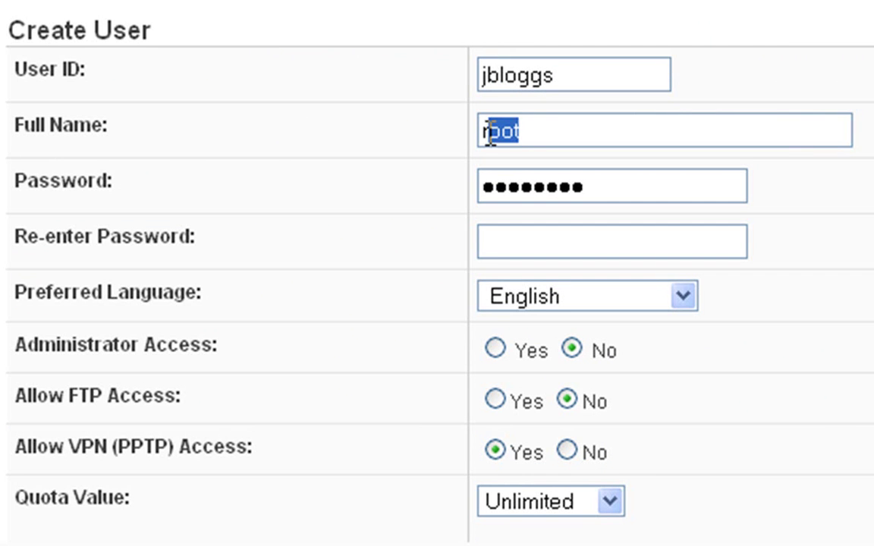
pyautogui.write('Joe Bloggs')
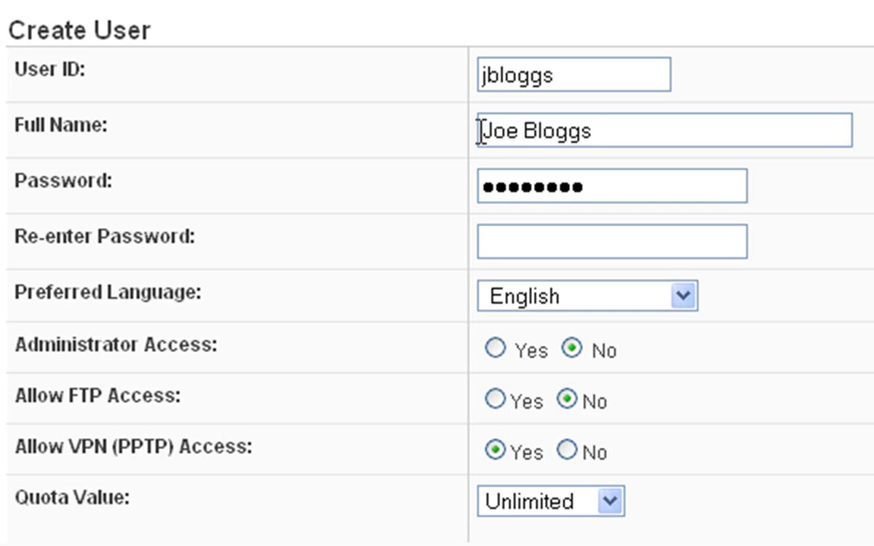
pyautogui.moveTo(589, 176); pyautogui.dragTo(456, 172)
pyautogui.write('password')
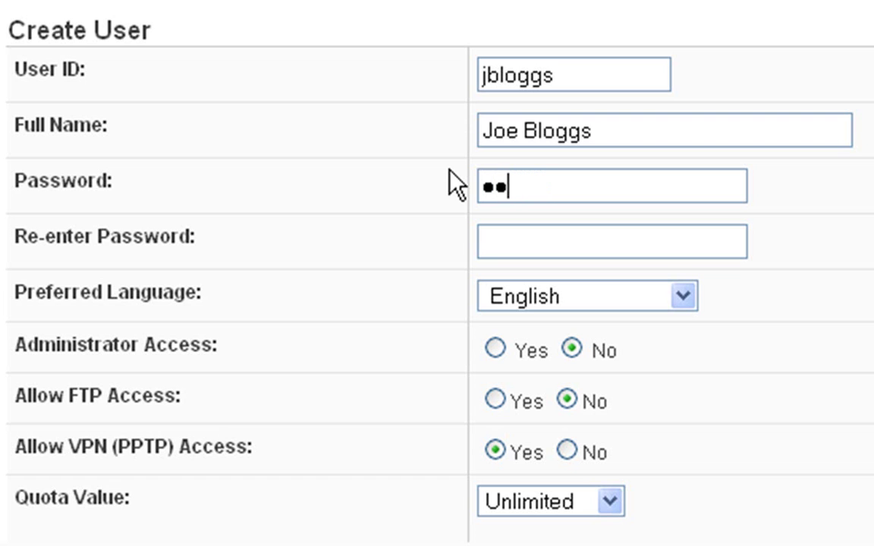
pyautogui.press('Tab')
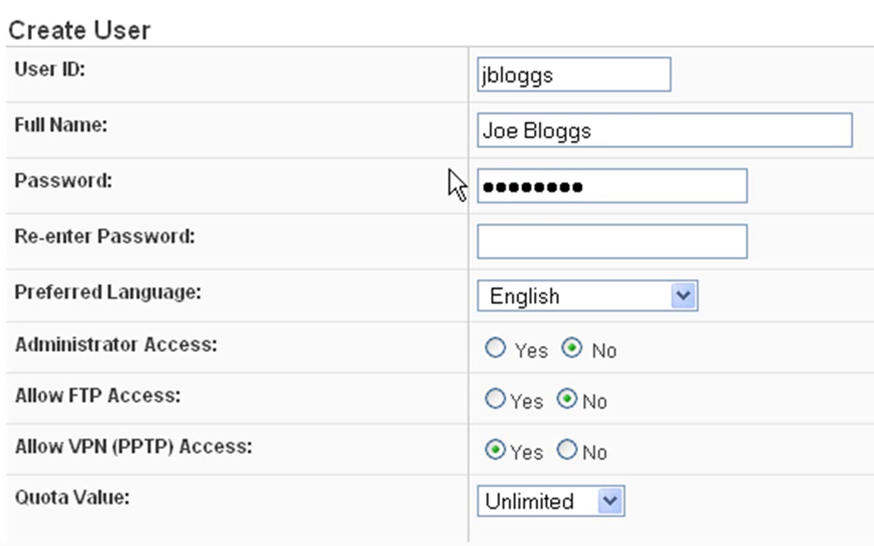
pyautogui.write('password')
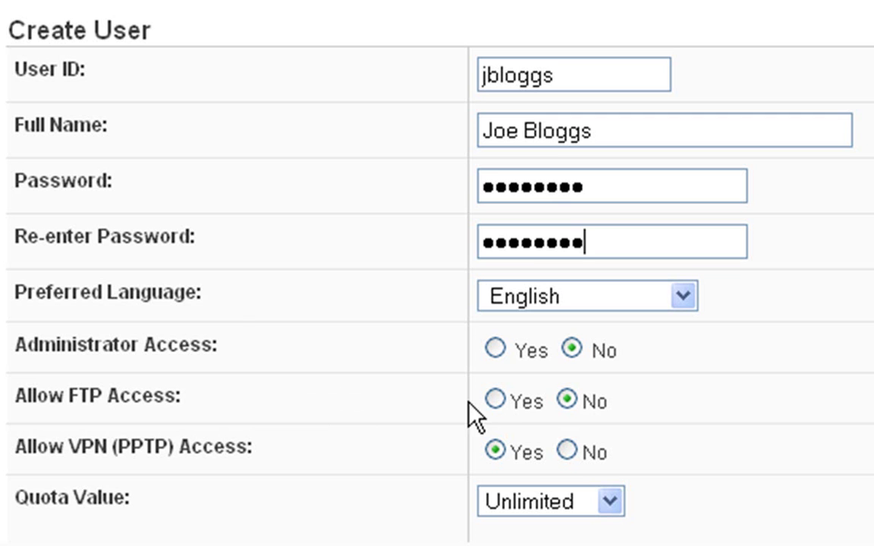
# Set Allow FTP Access to Yes and keep the quota at Unlimited
pyautogui.click(492, 395)
pyautogui.click(493, 400)
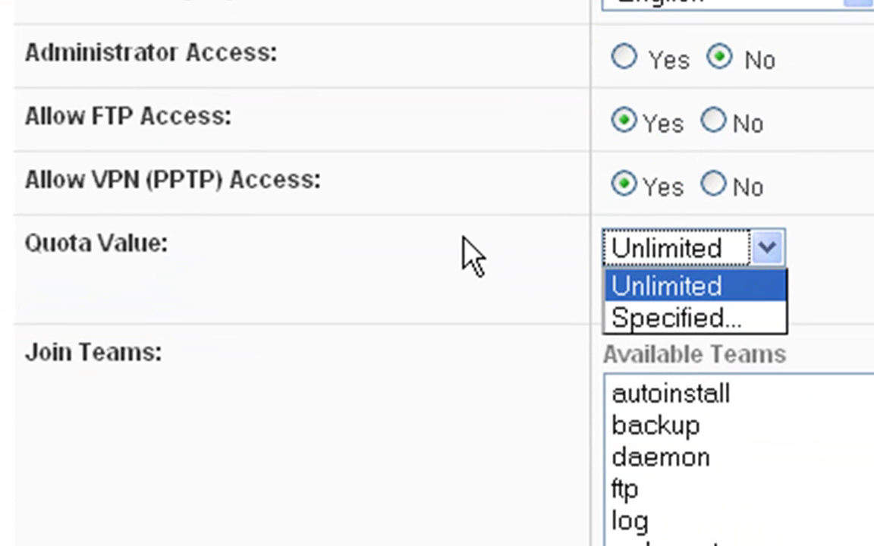
pyautogui.click(472, 258)
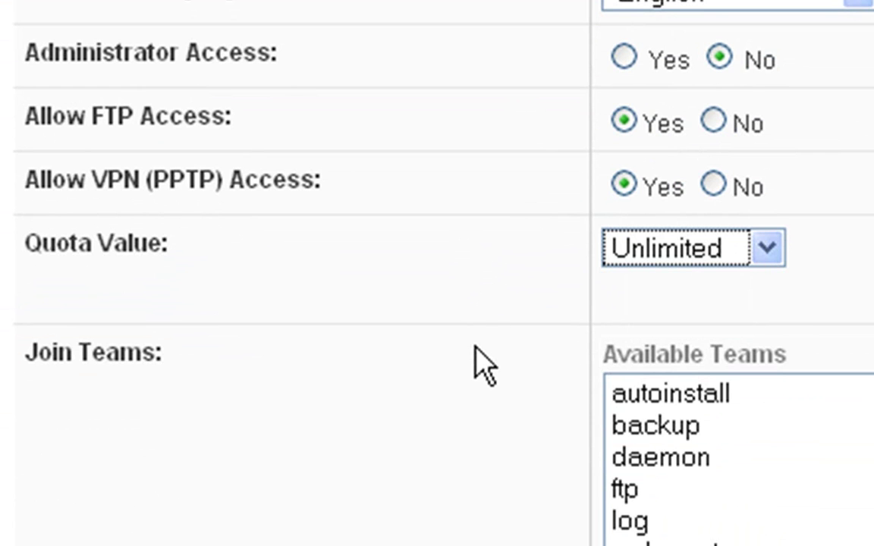
# Join the user to the autoinstall team, then to the backup team
pyautogui.scroll(-3, 483, 368)
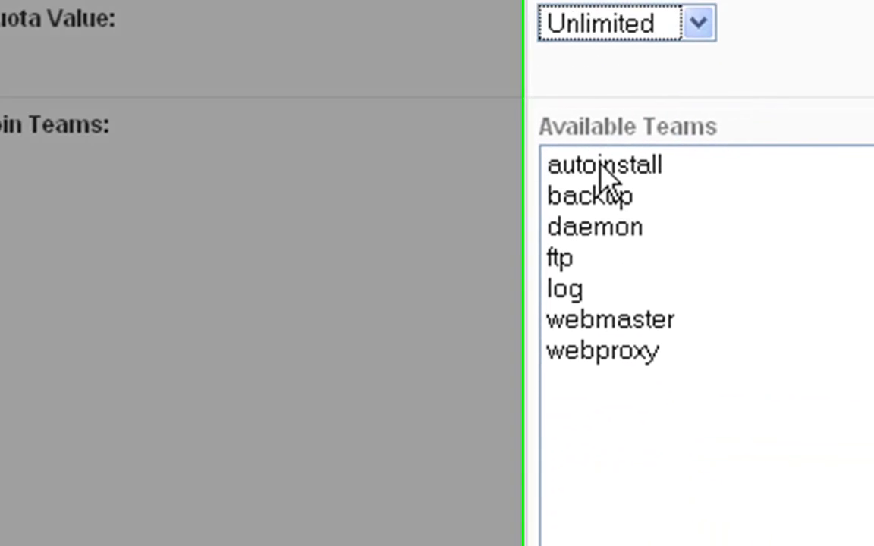
pyautogui.click(603, 171)
pyautogui.click(403, 152)
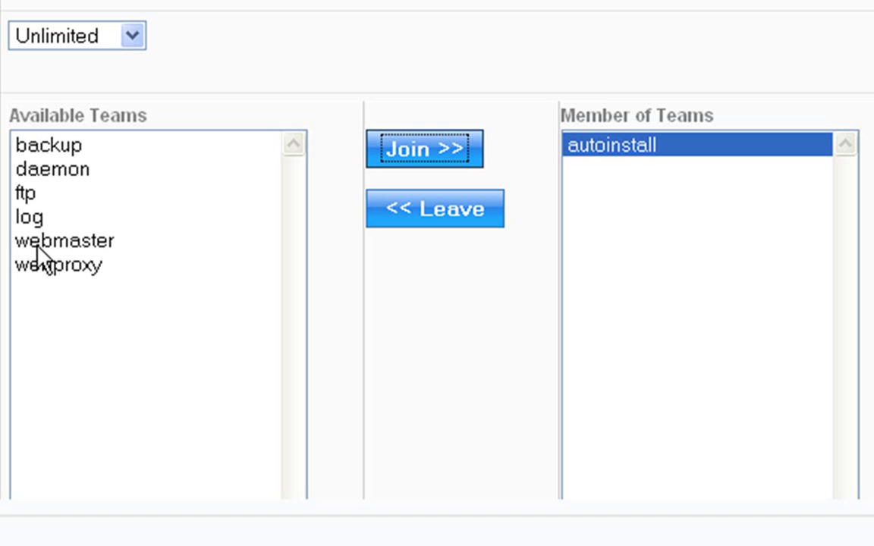
pyautogui.click(34, 145)
pyautogui.click(393, 148)
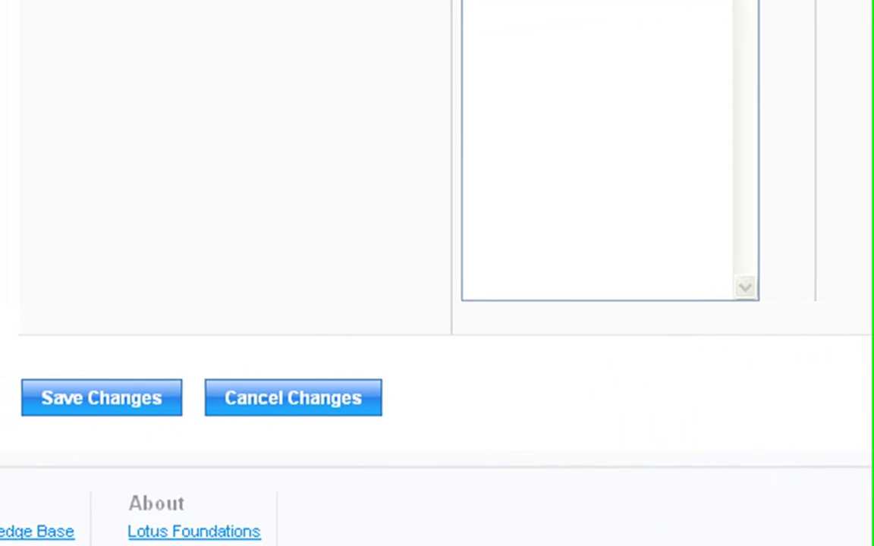
# Save the new user and check that autoinstall and backup list them as a member
pyautogui.click(68, 402)
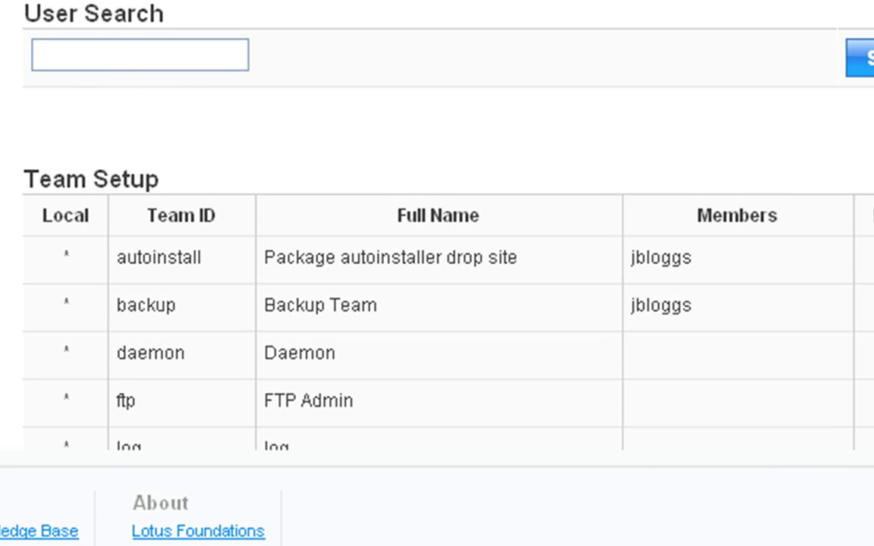
pyautogui.scroll(-4, 437, 228)
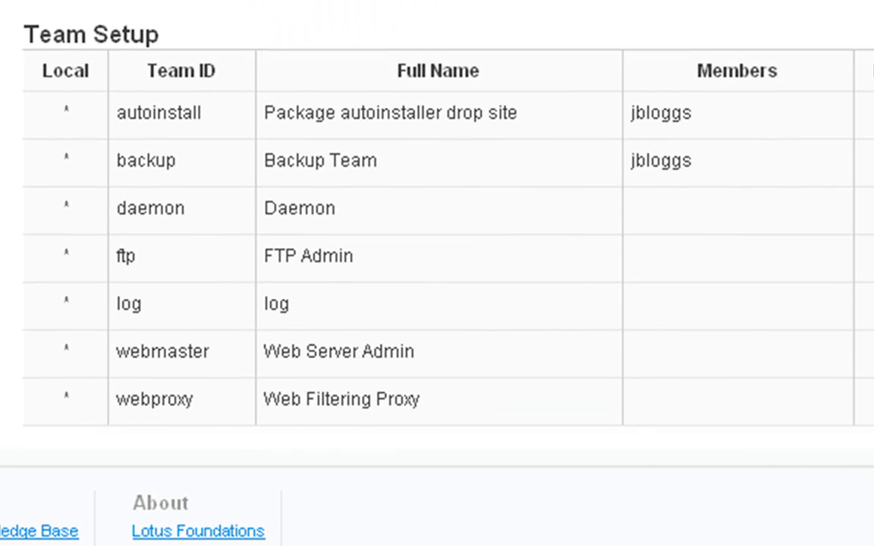
pyautogui.scroll(-1, 437, 227)
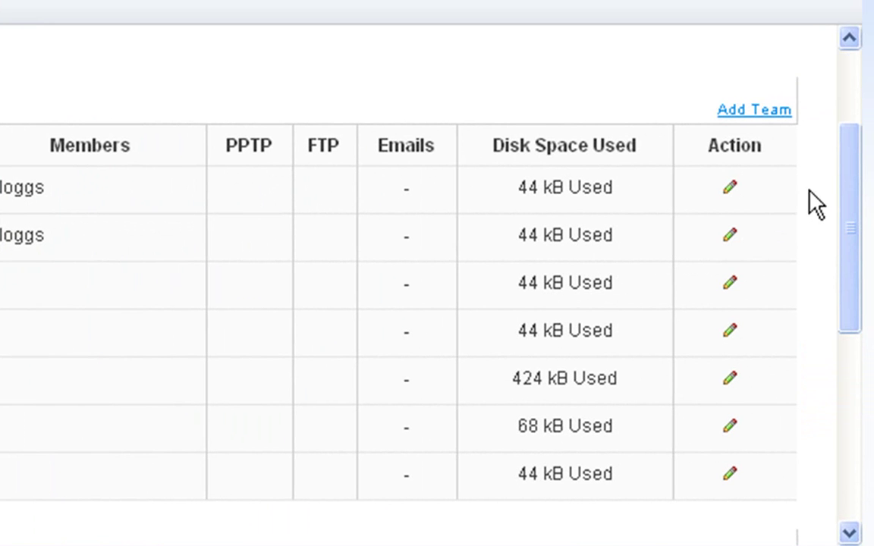
pyautogui.moveTo(851, 214); pyautogui.dragTo(852, 303)
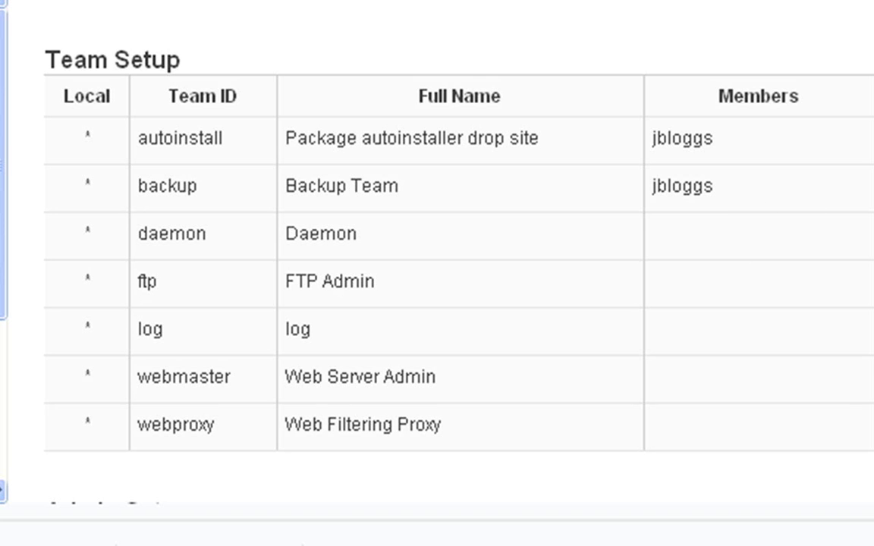
pyautogui.scroll(-5, 437, 251)
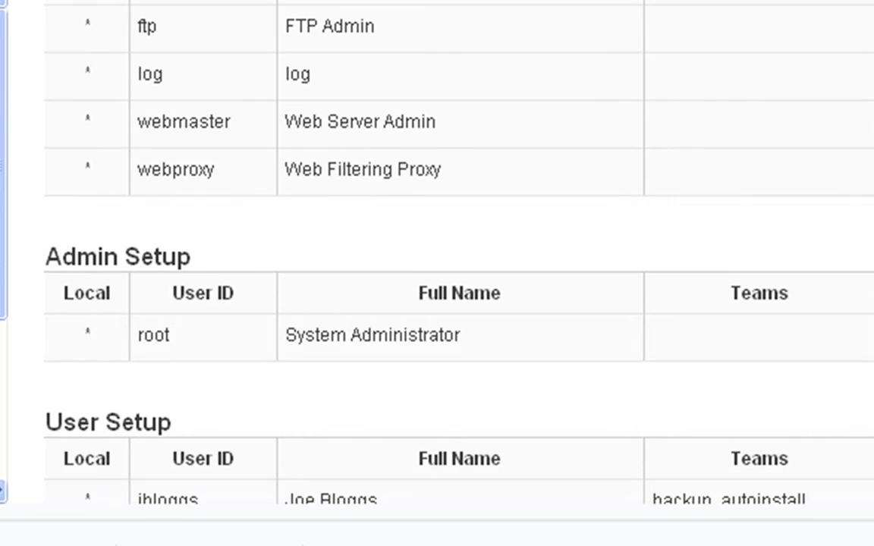